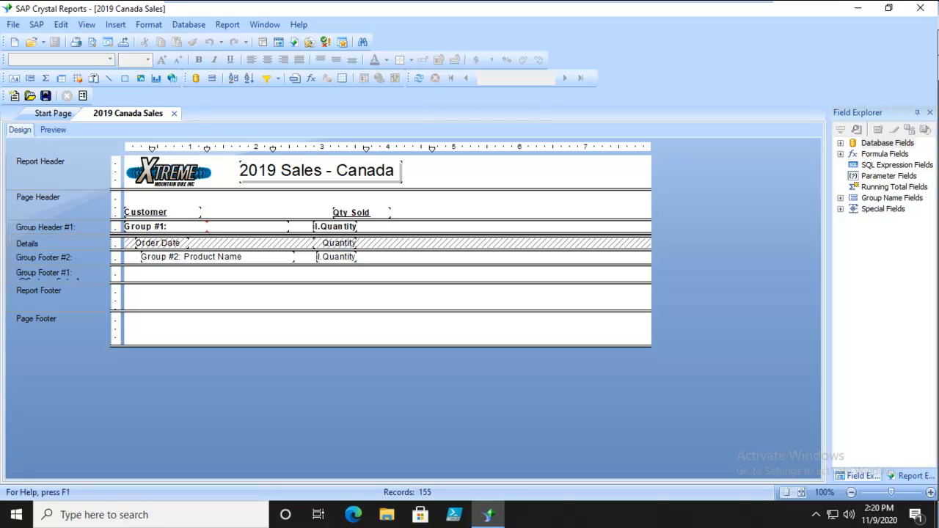
Step: Review the report's record selection formula, including its order date year and customer country conditions, without changing it
click(217, 27)
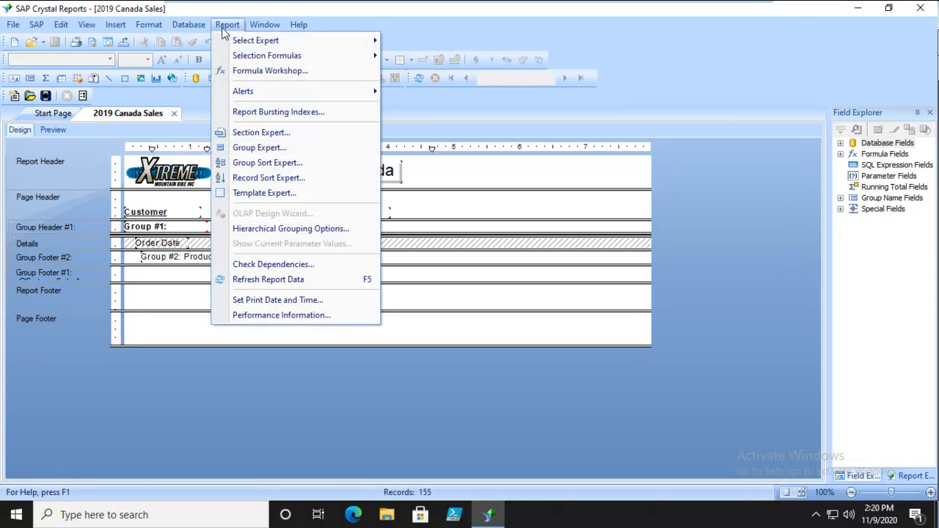
mouse_move(353, 47)
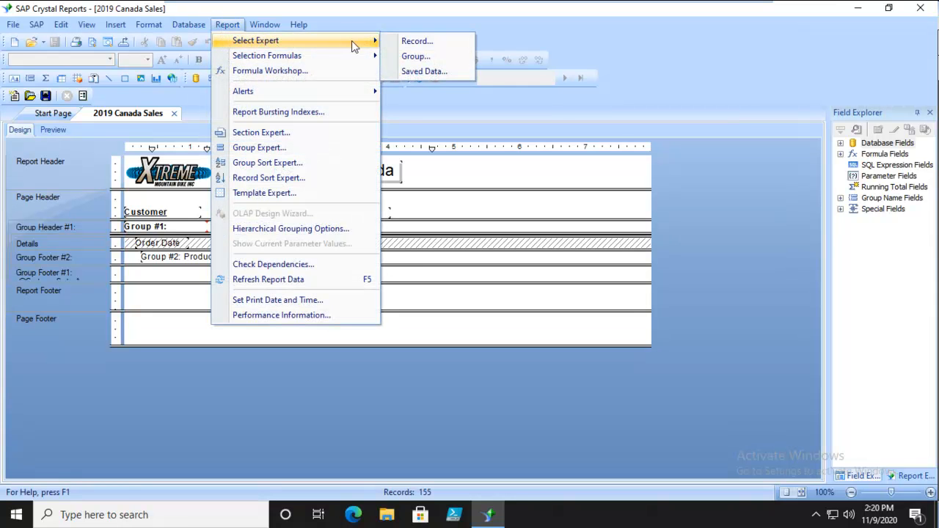
click(410, 45)
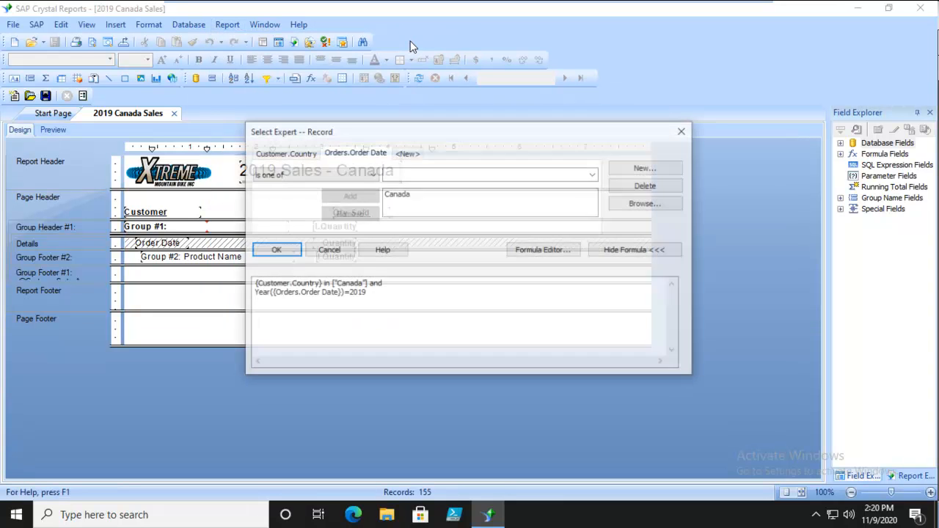
click(388, 331)
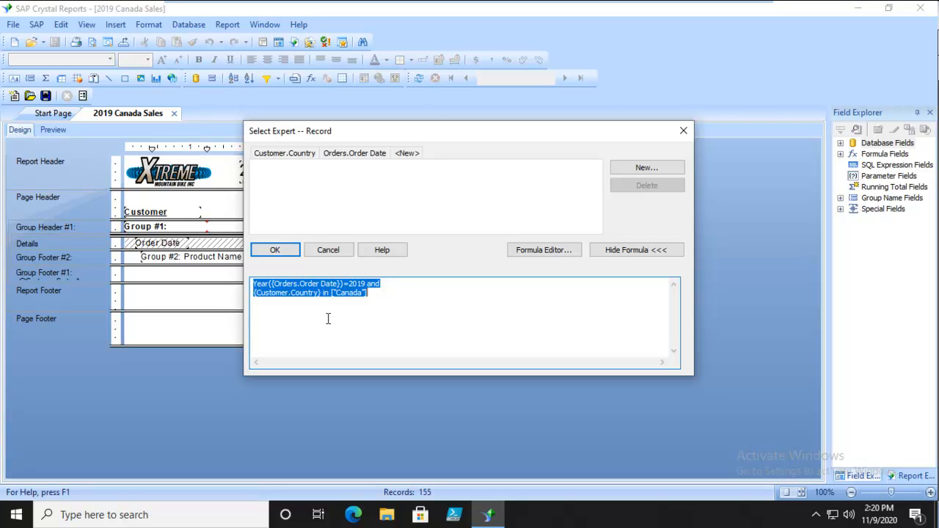
click(281, 315)
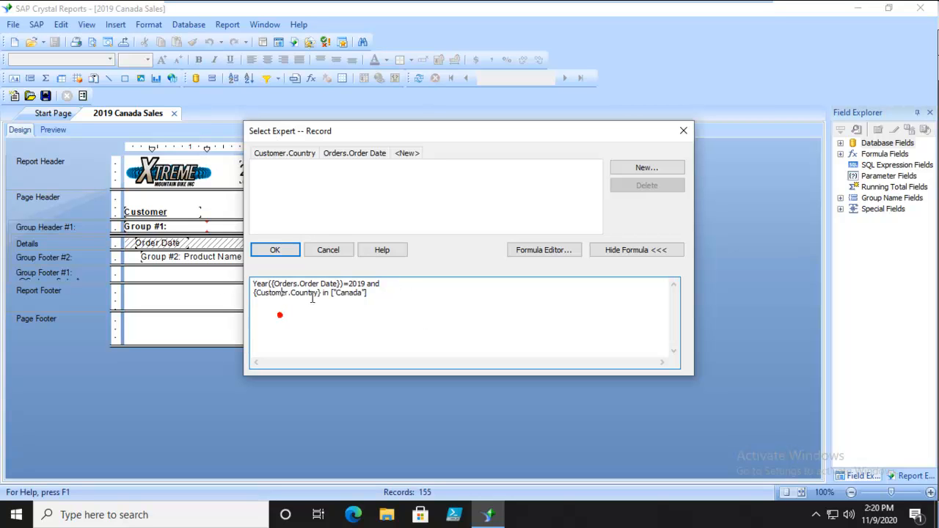
drag(342, 285, 271, 289)
click(297, 330)
click(293, 295)
click(430, 299)
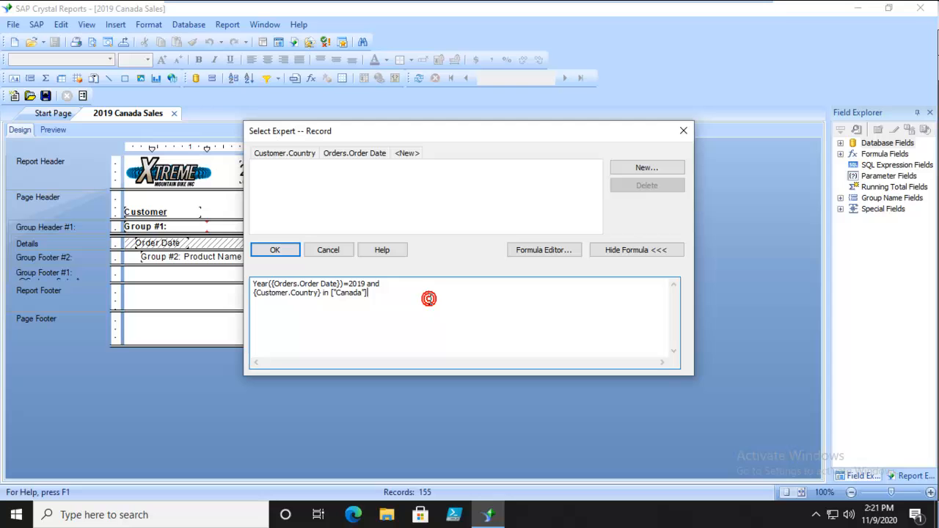
click(315, 250)
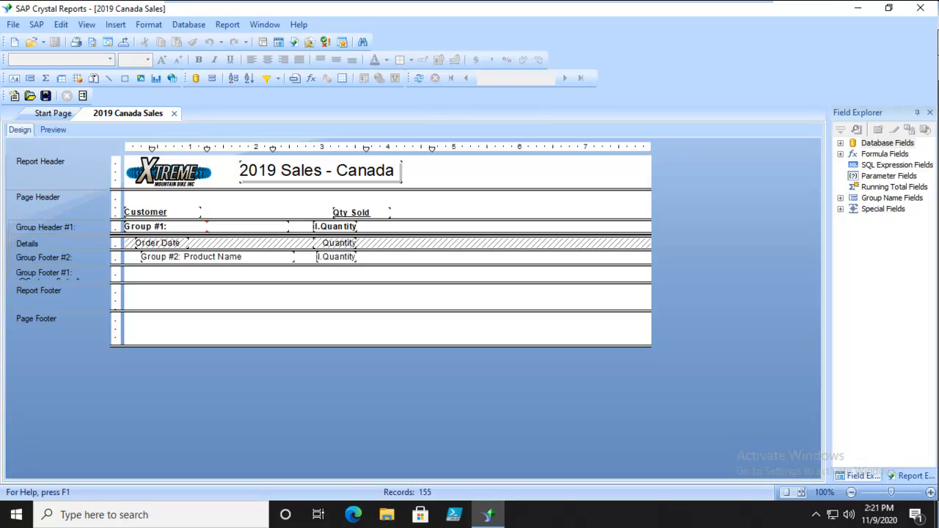
Step: Display the report's SQL query, connecting through the xtreme ODBC data source without a user ID
click(226, 28)
click(227, 27)
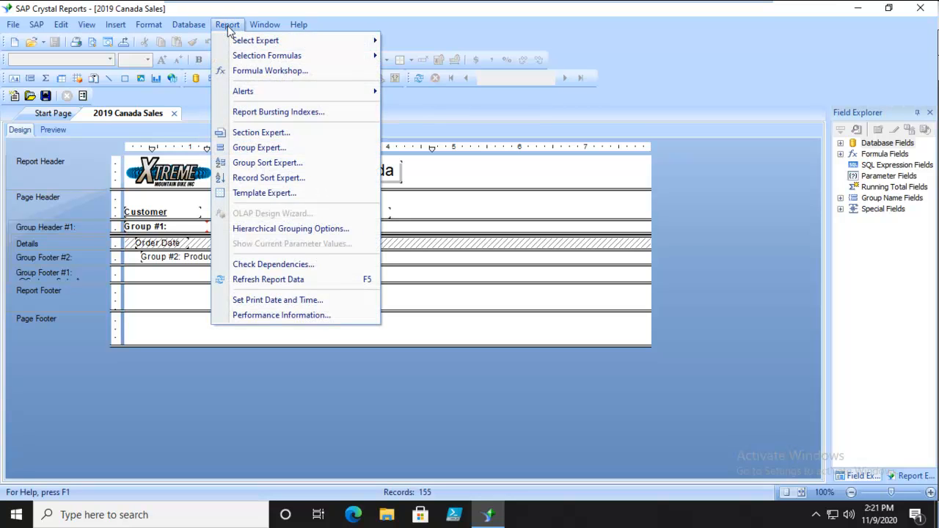
click(201, 25)
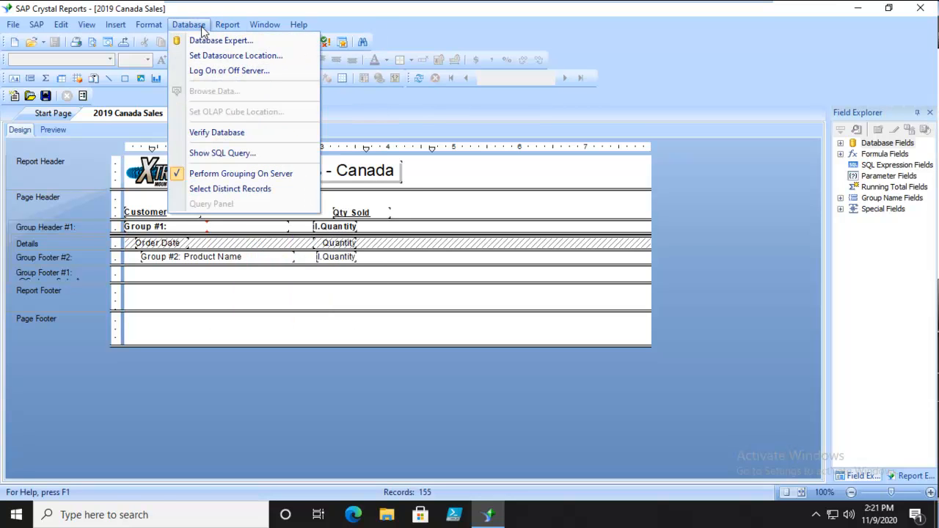
click(217, 154)
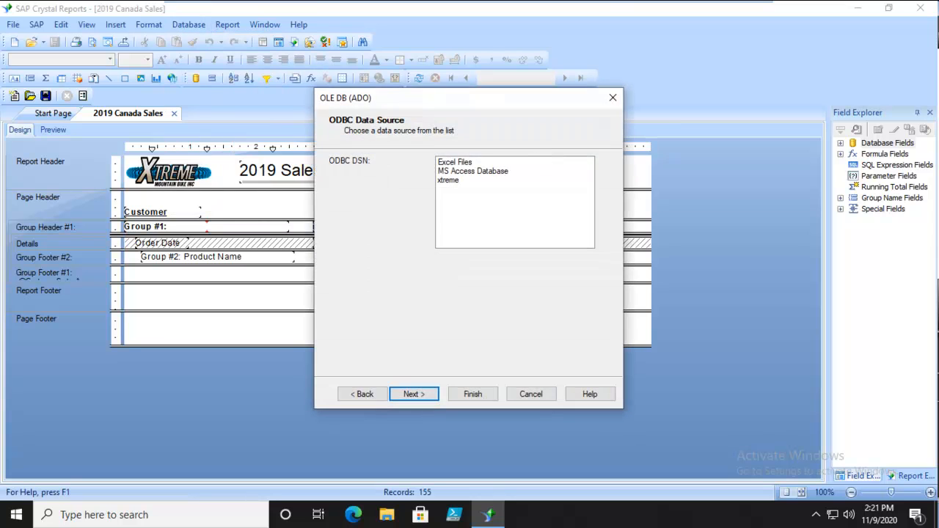
click(450, 181)
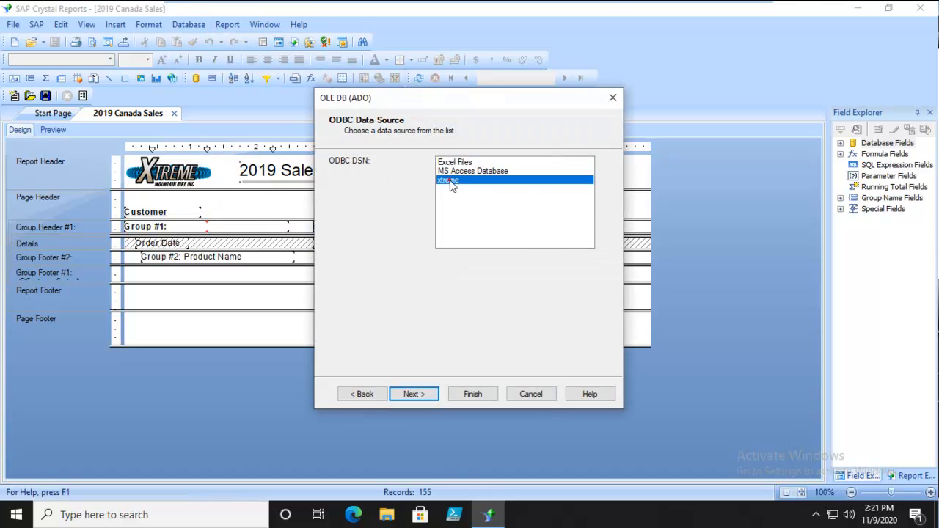
click(411, 397)
click(419, 394)
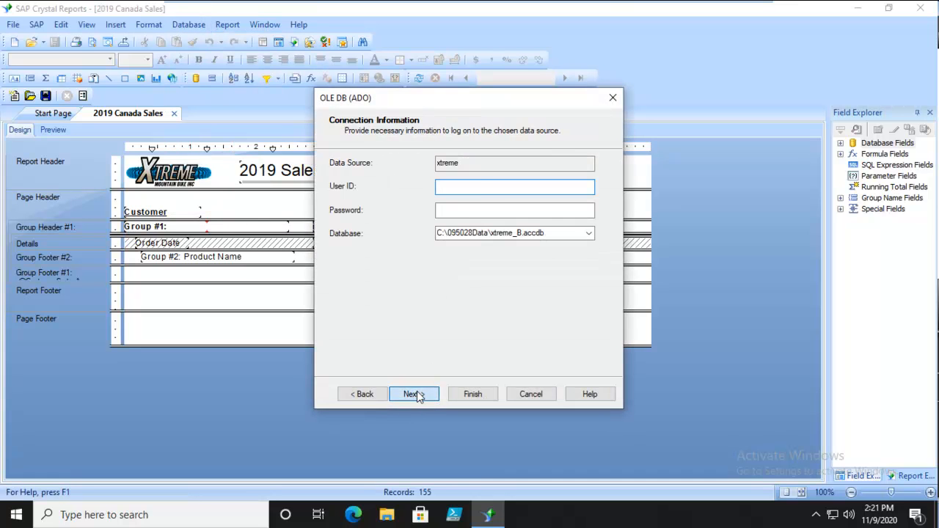
click(471, 394)
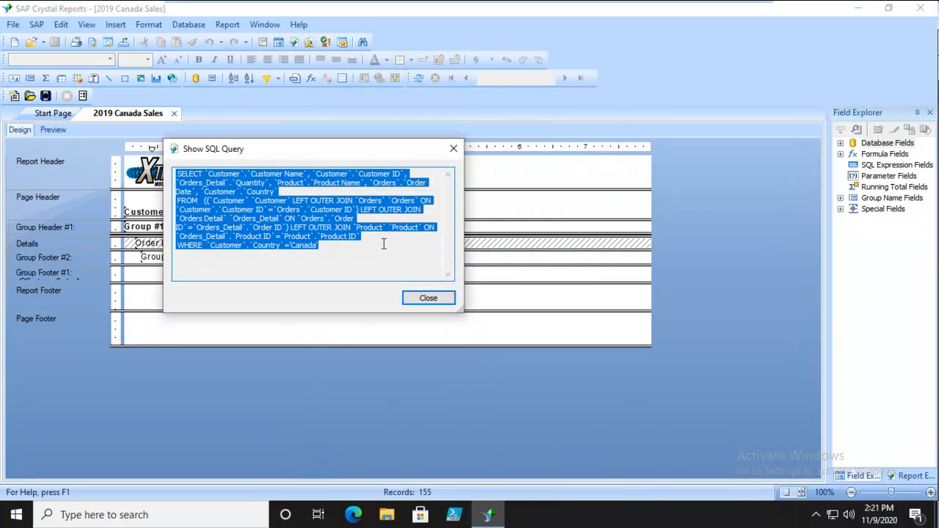
Step: Examine the fields listed in the SELECT clause of the SQL query, from customer name through country
click(343, 250)
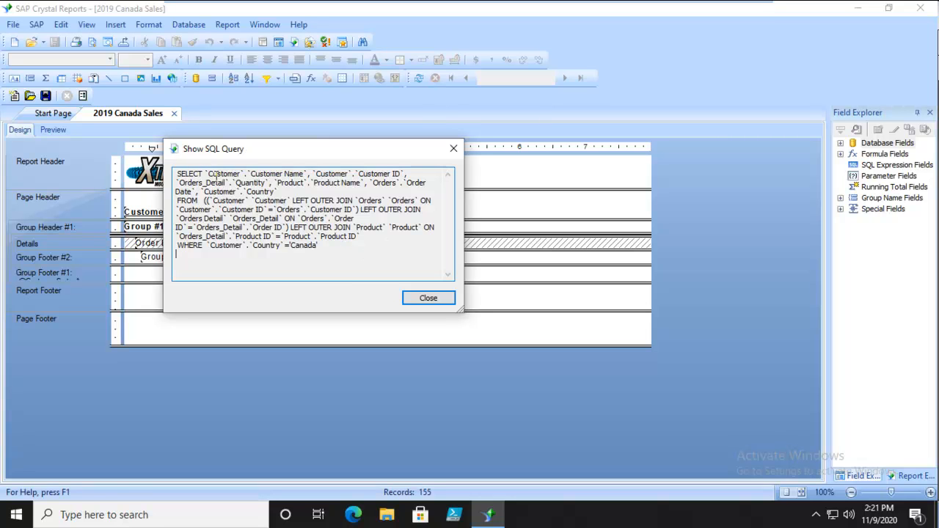
drag(308, 175, 209, 171)
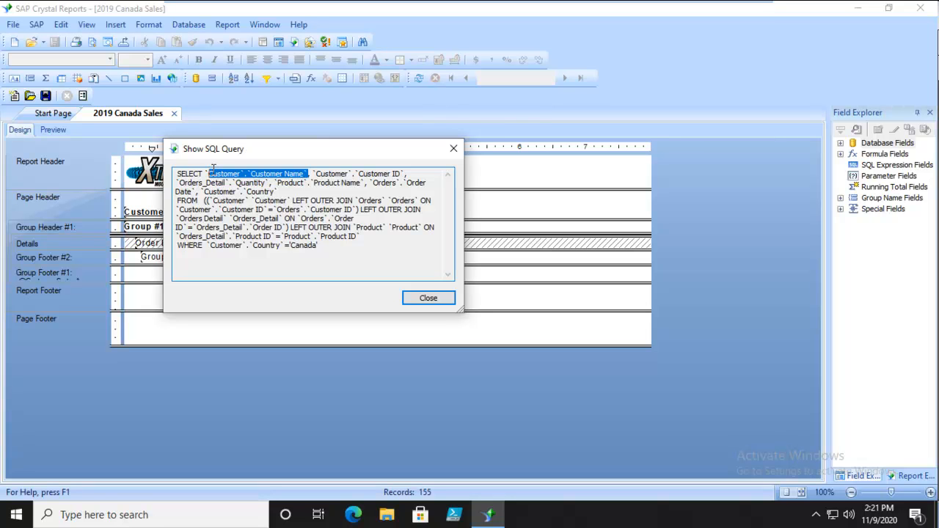
drag(403, 173, 359, 173)
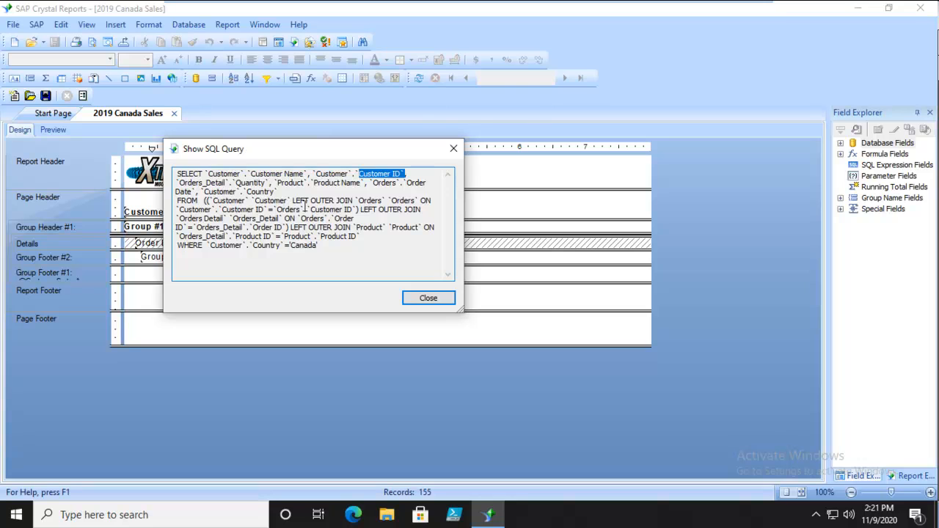
drag(230, 182, 181, 183)
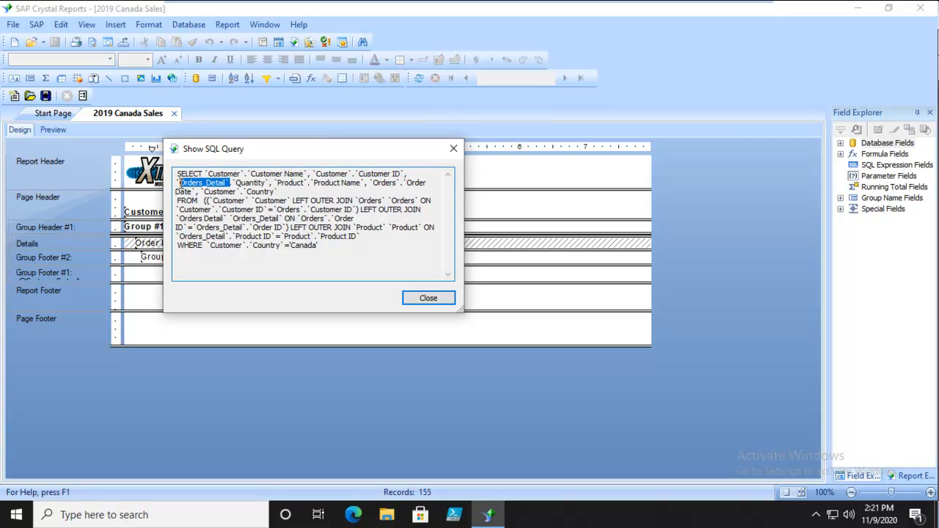
drag(272, 183, 236, 182)
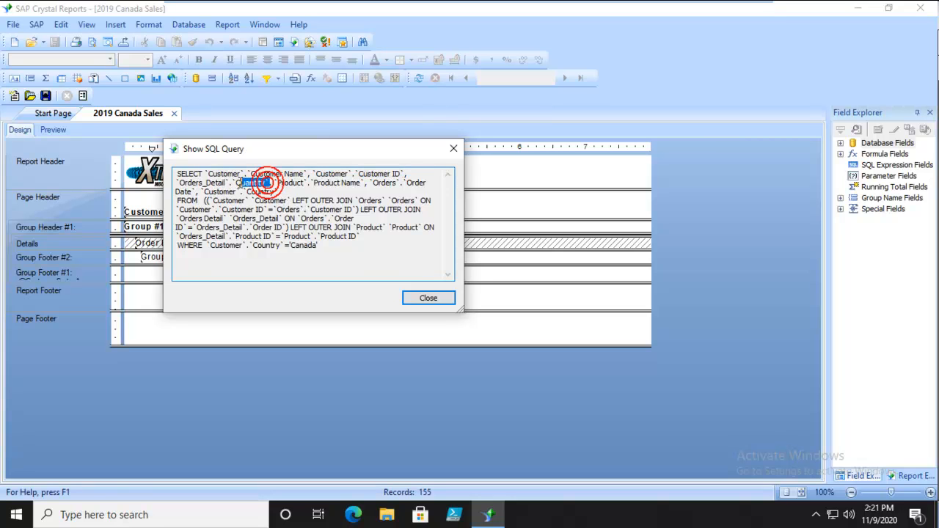
click(291, 185)
drag(361, 183, 301, 183)
click(368, 199)
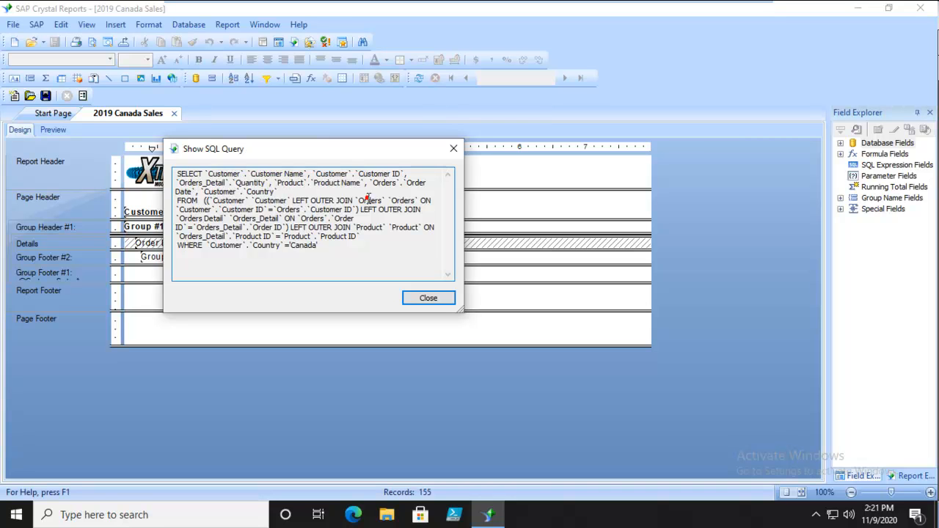
drag(193, 192, 175, 192)
click(253, 192)
drag(274, 192, 259, 192)
click(299, 185)
Step: Examine the FROM clause of the SQL query, including the joined tables and their linking fields
double_click(200, 200)
double_click(238, 201)
double_click(373, 201)
drag(224, 219, 179, 218)
click(324, 218)
click(353, 217)
drag(353, 218, 301, 219)
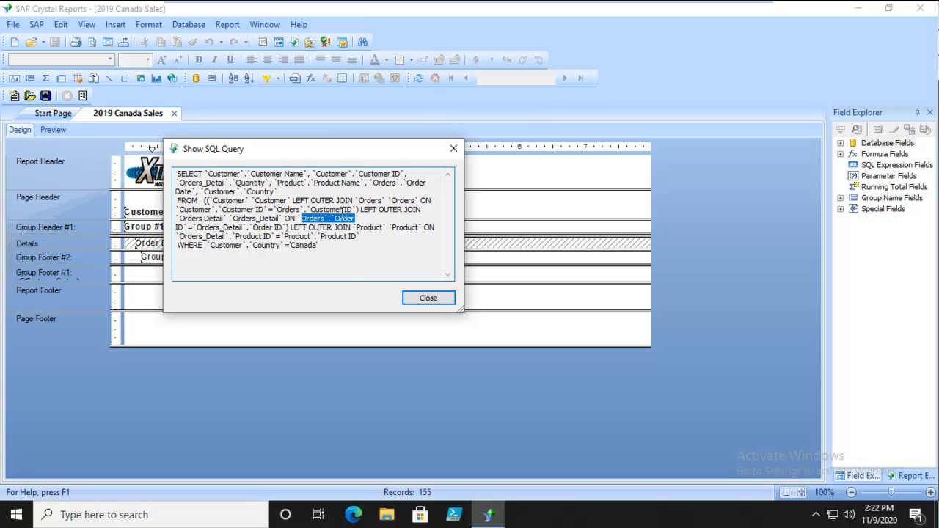
click(347, 263)
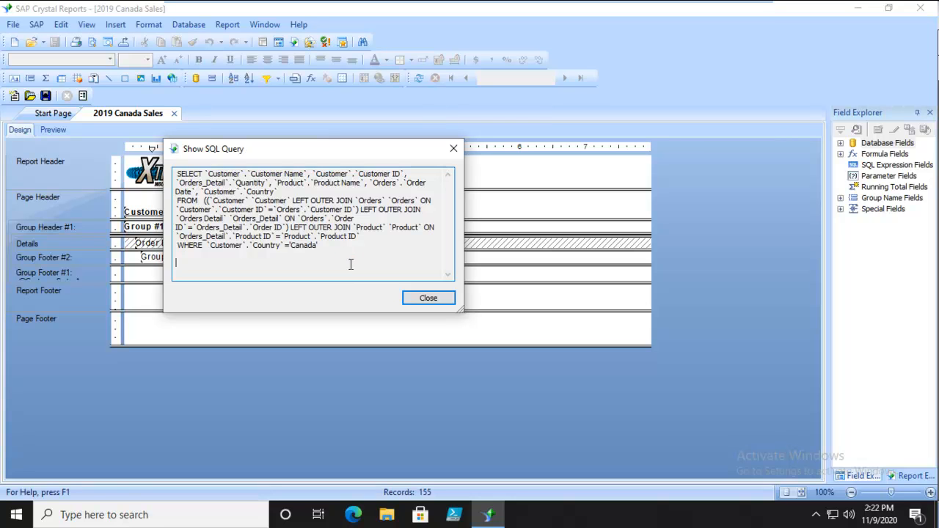
Step: Highlight the WHERE clause to check which filters reach the database, and close the SQL query
click(330, 247)
key(Return)
key(shift+Up)
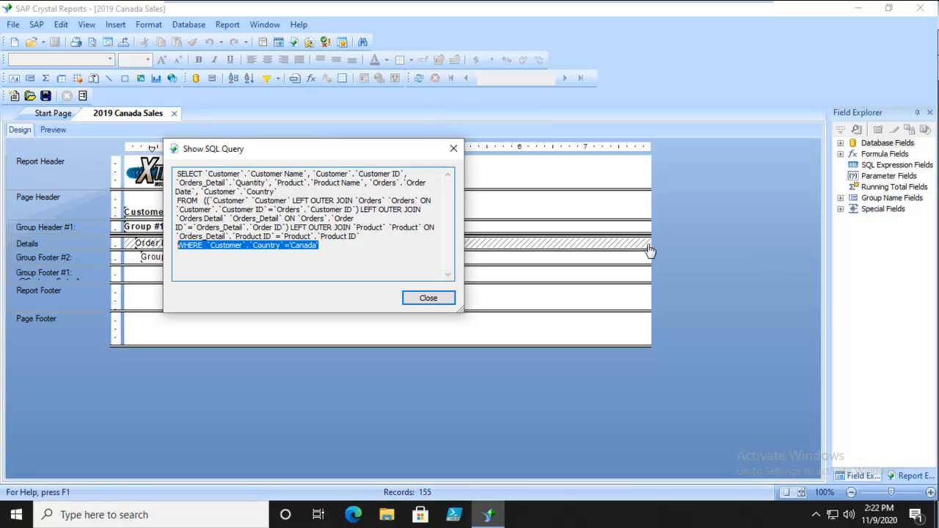
click(425, 297)
click(426, 296)
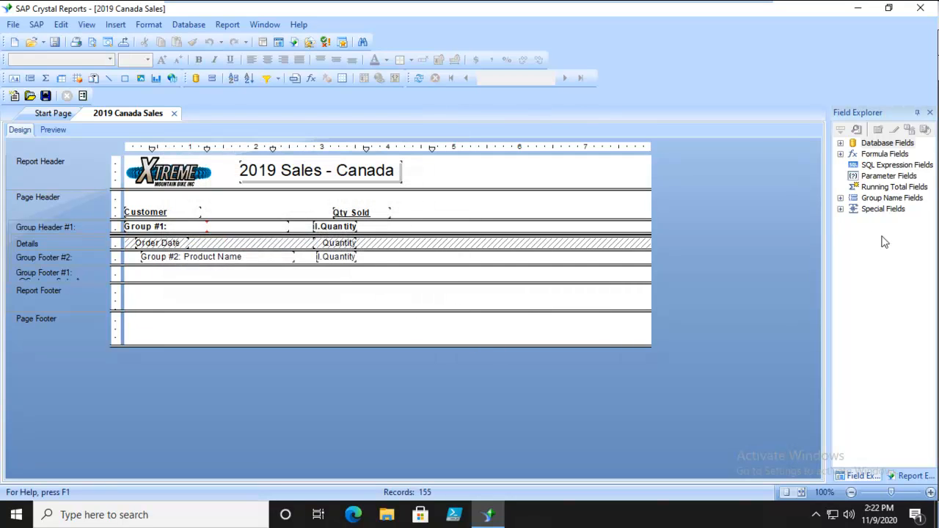
Step: Create a new SQL expression field named YearFilter
click(871, 166)
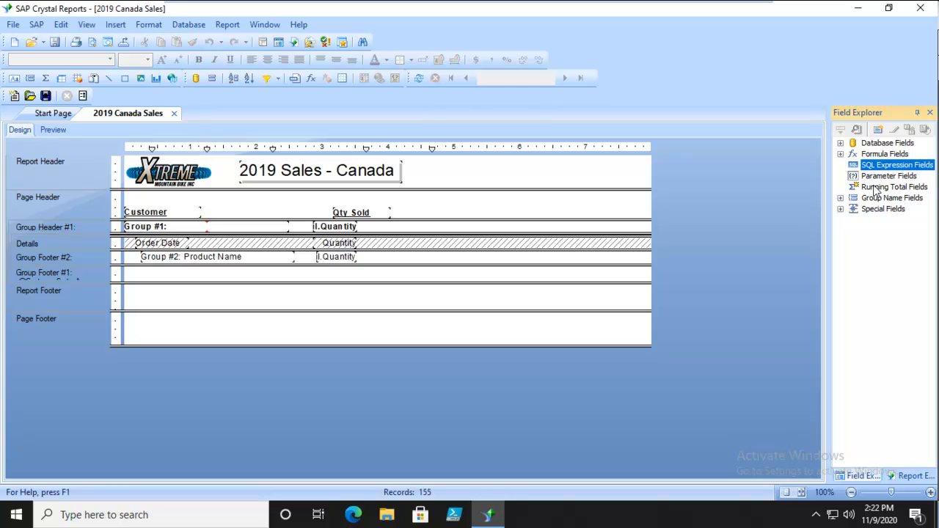
right_click(897, 166)
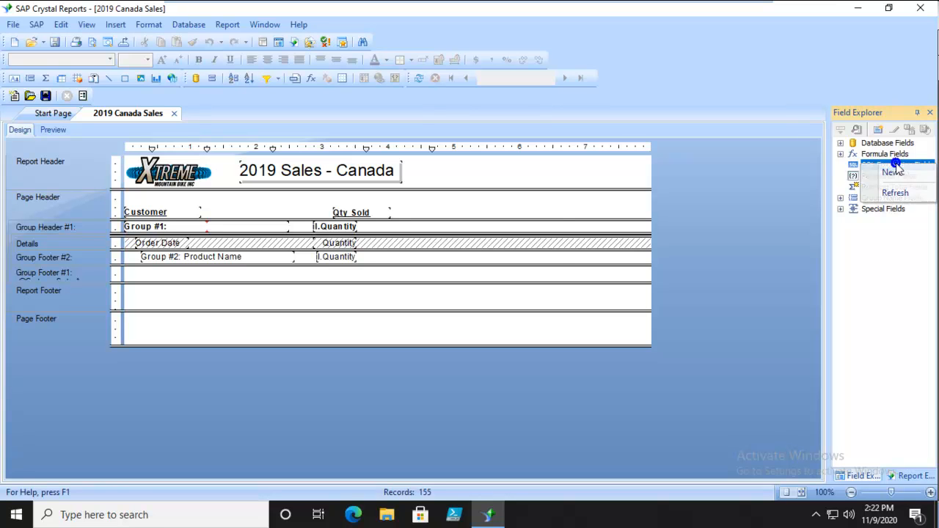
click(894, 173)
click(445, 246)
text(Y)
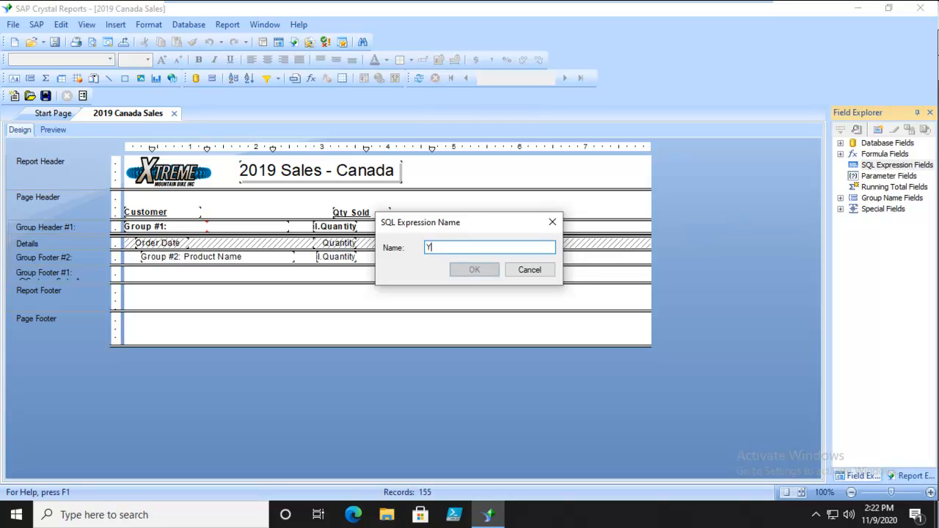
text(earFilter)
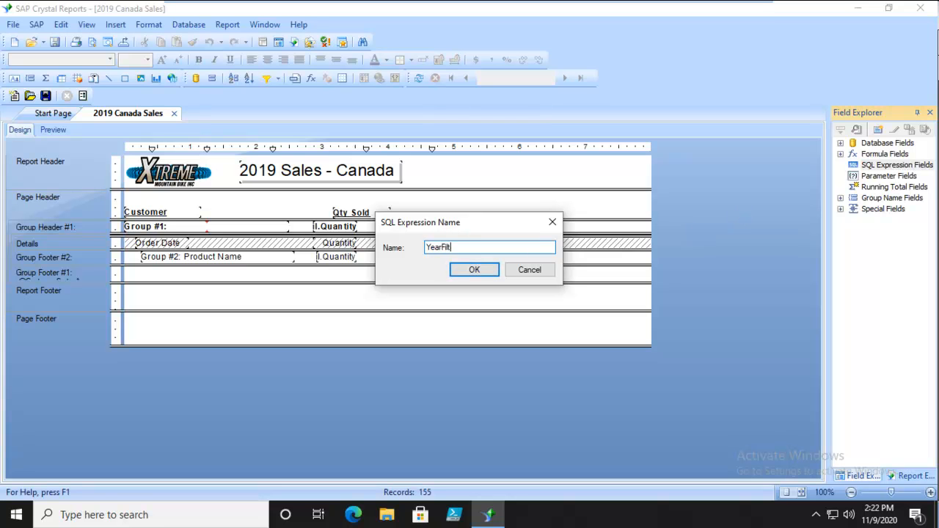
click(470, 269)
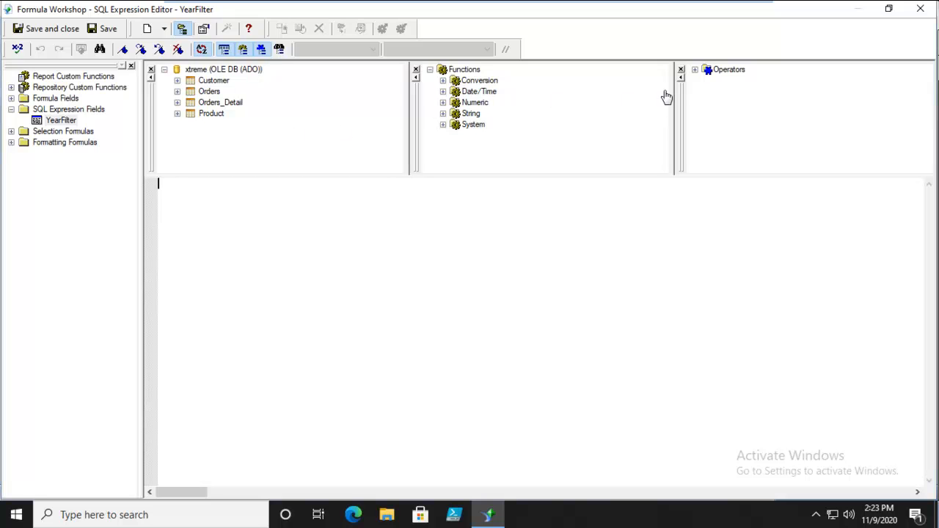
Step: Write the YearFilter expression as YEAR(`Orders`.`Order date`)
click(269, 223)
text(YEAR(`Orders)
key(BackSpace)
text(s1.)
text(`.)
text(`Or)
text(der dat)
text(e`)
text())
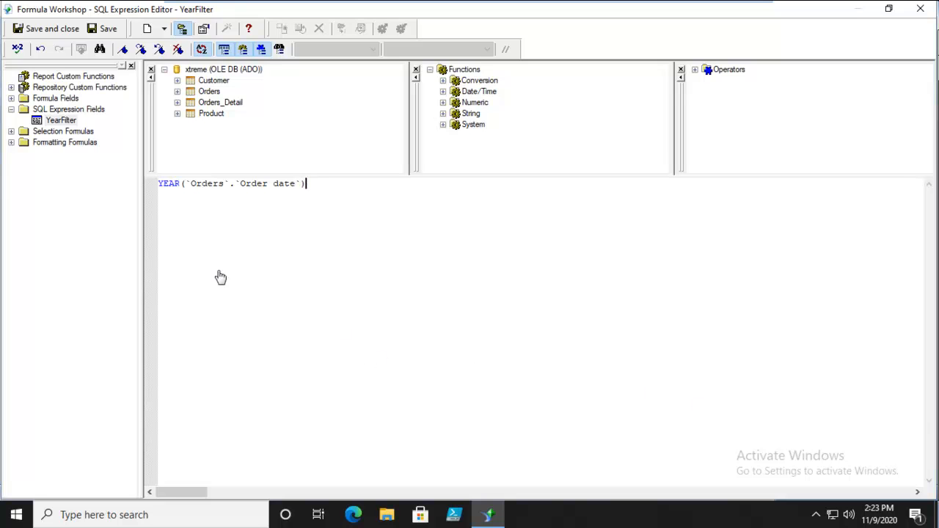
Step: Check the YearFilter expression for errors, save it and close the editor
click(17, 48)
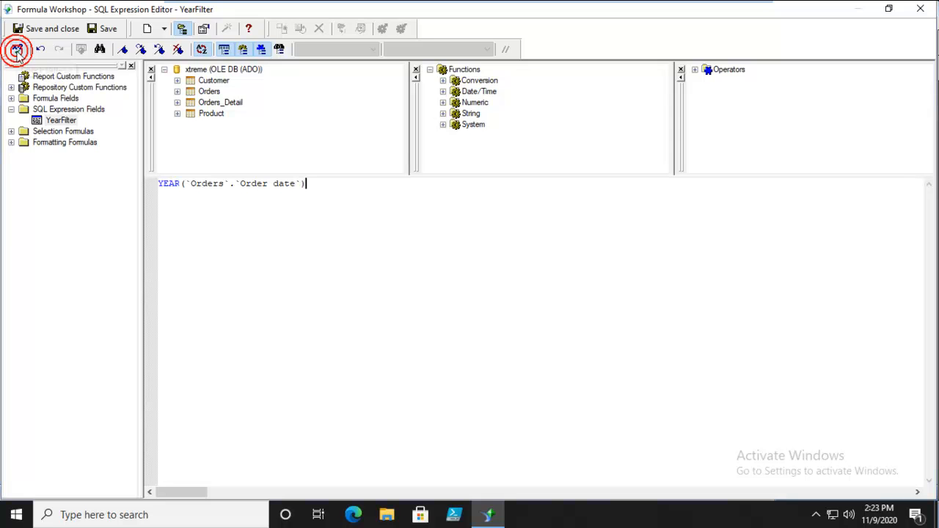
click(488, 286)
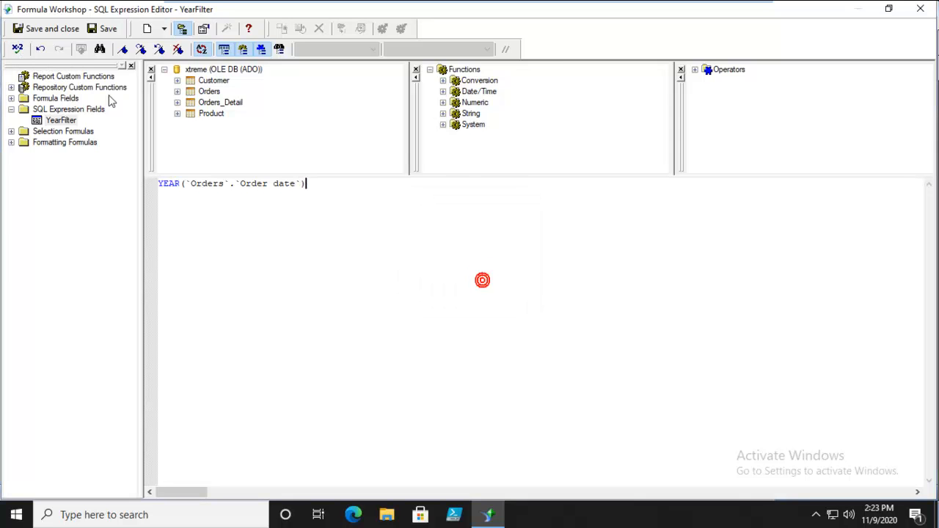
click(55, 29)
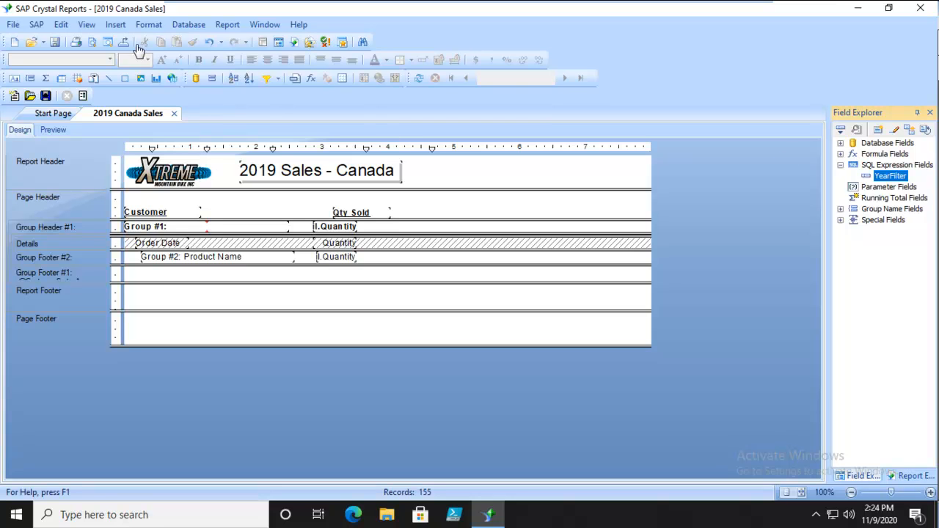
Step: Delete the Orders.Order Date year formula from the report's record selection criteria
click(226, 25)
mouse_move(230, 40)
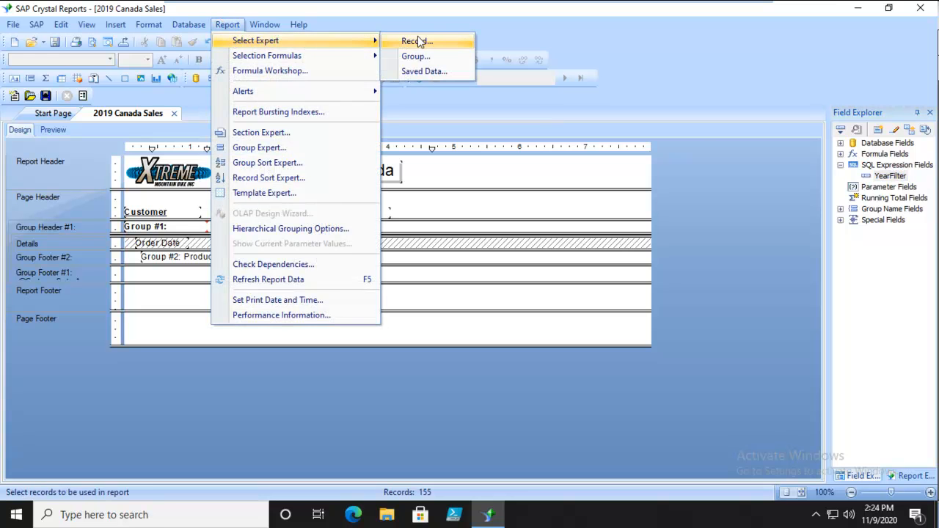
click(419, 40)
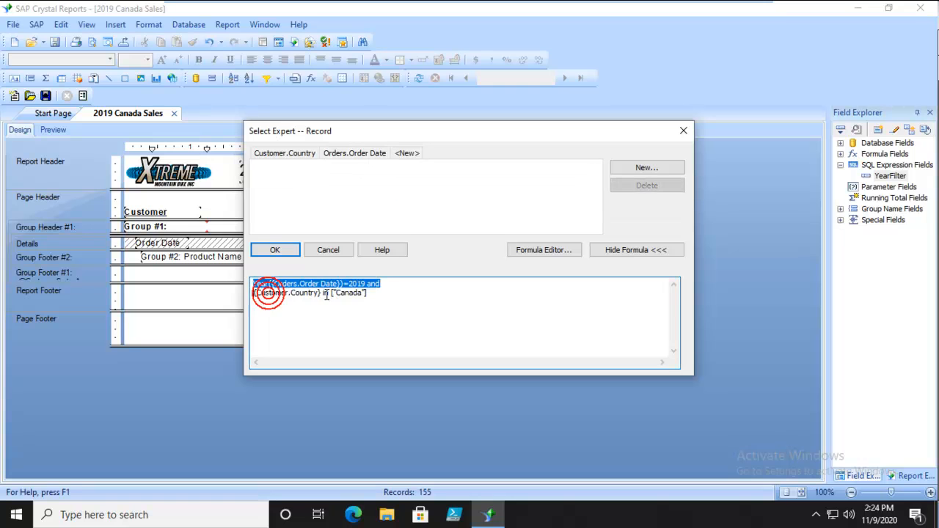
click(327, 295)
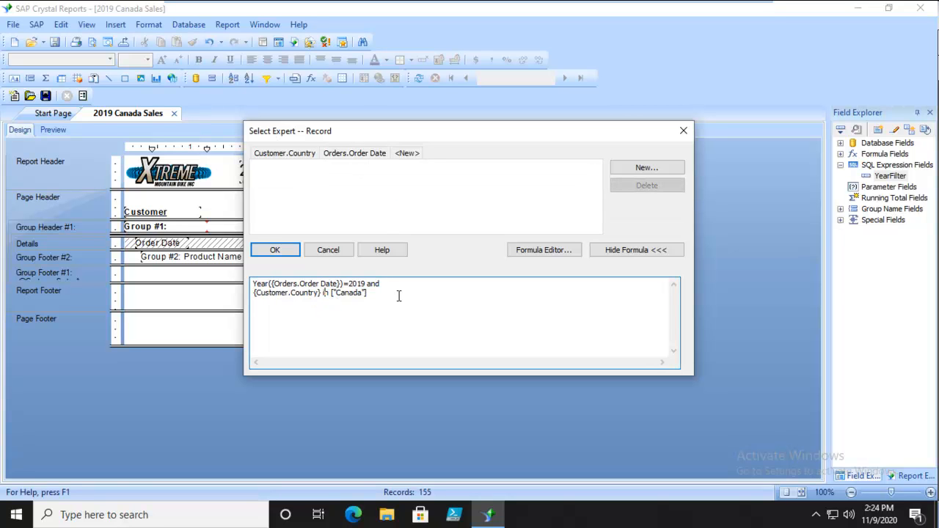
click(398, 296)
click(338, 153)
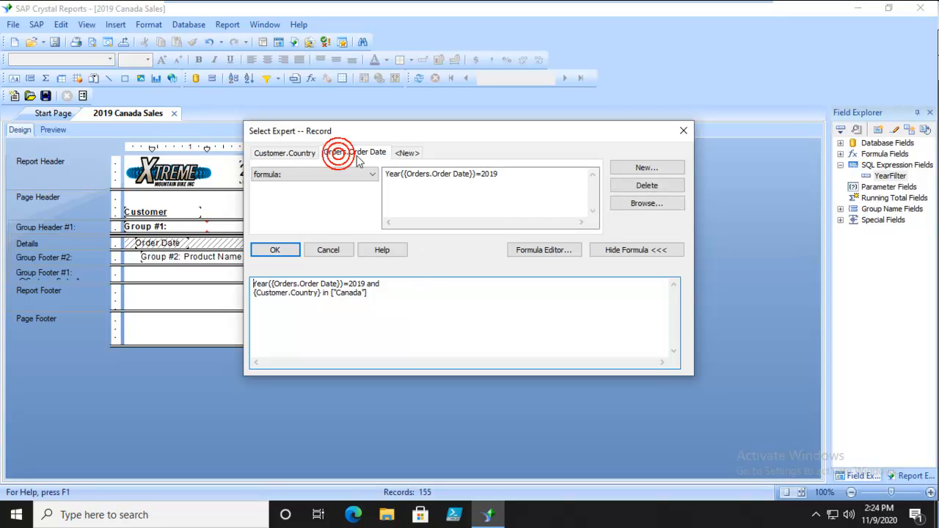
click(635, 185)
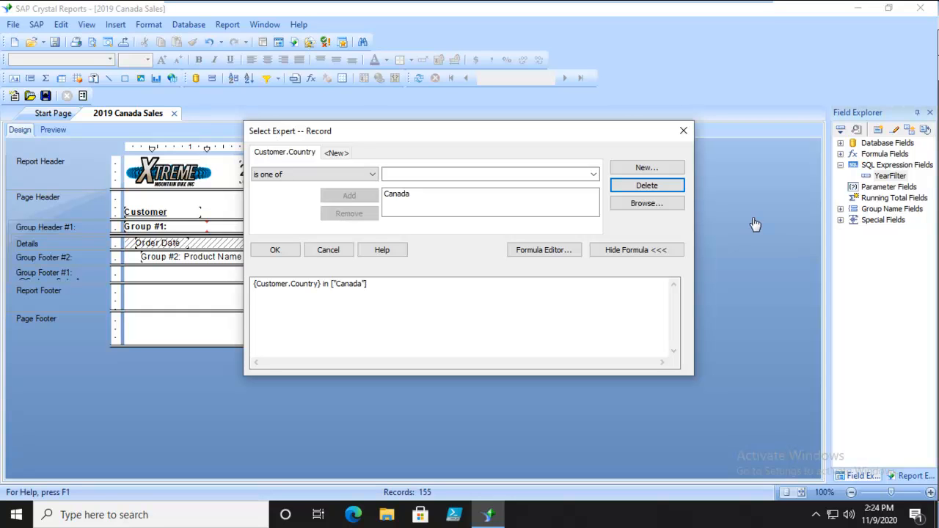
Step: Add the YearFilter SQL expression field as a new record selection criterion
click(326, 153)
click(339, 155)
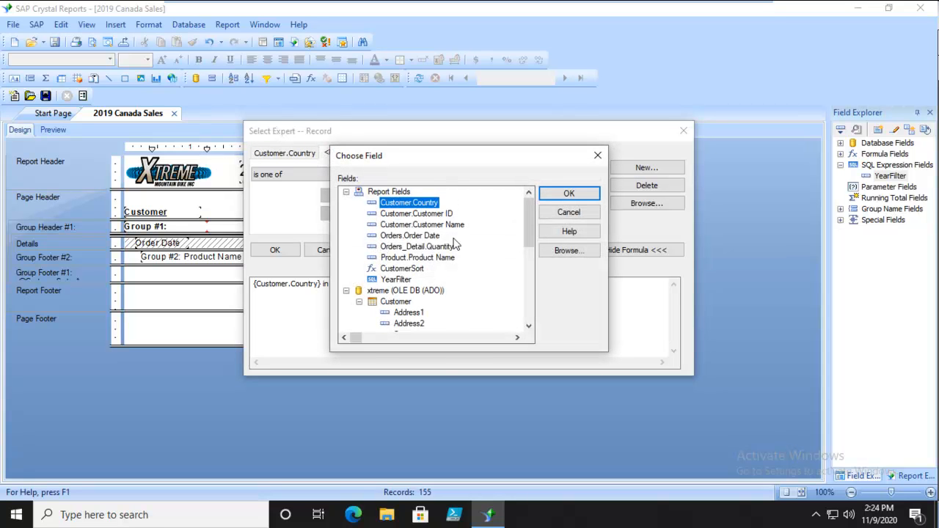
click(397, 280)
click(573, 194)
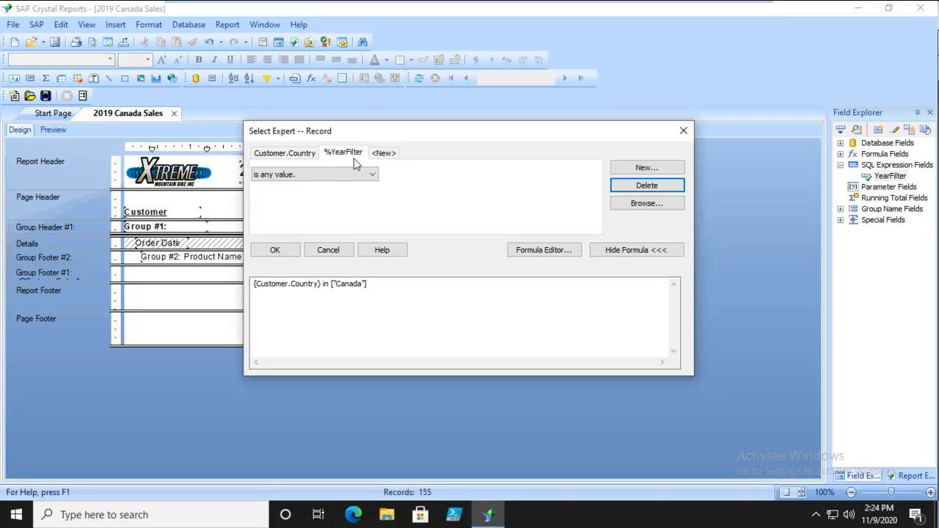
Step: Set the YearFilter criterion to "is equal to" 2019
click(373, 174)
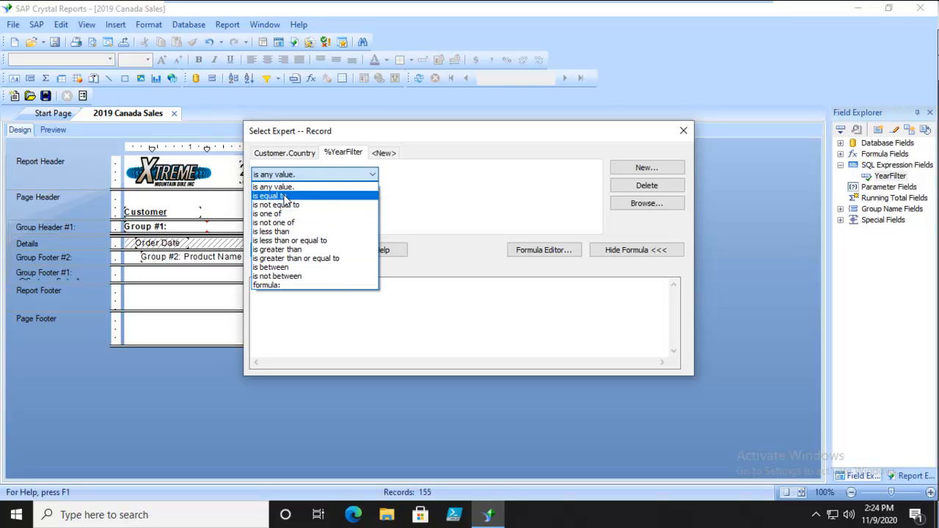
click(286, 197)
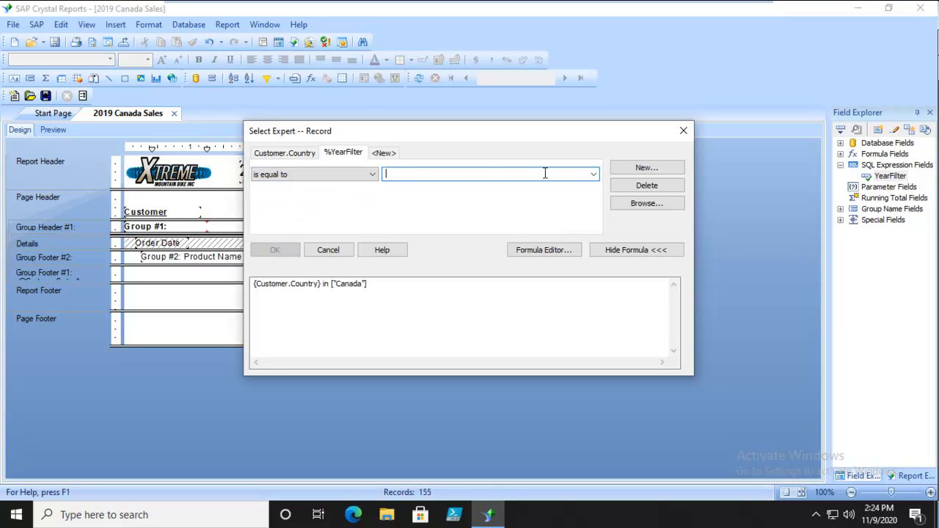
click(596, 176)
click(596, 176)
click(595, 176)
text(2019)
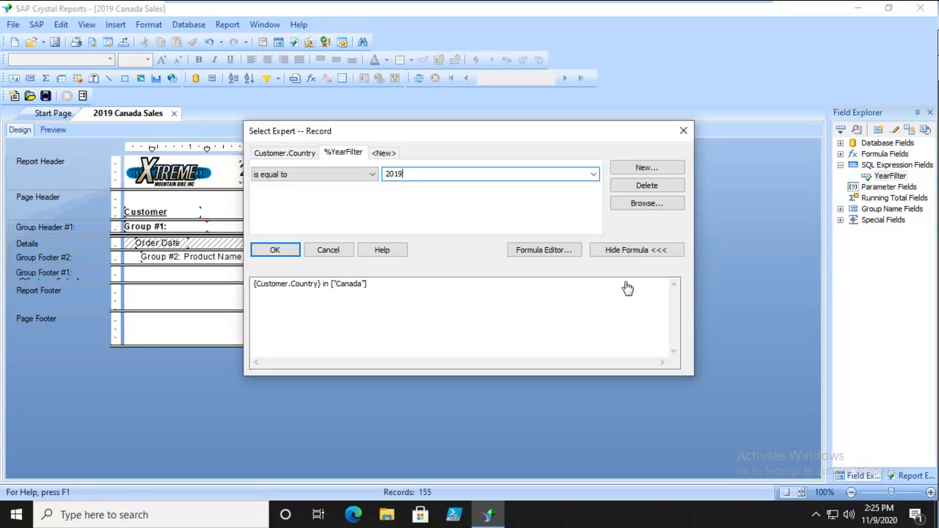
Step: Apply the record selection and refresh the report data
click(270, 249)
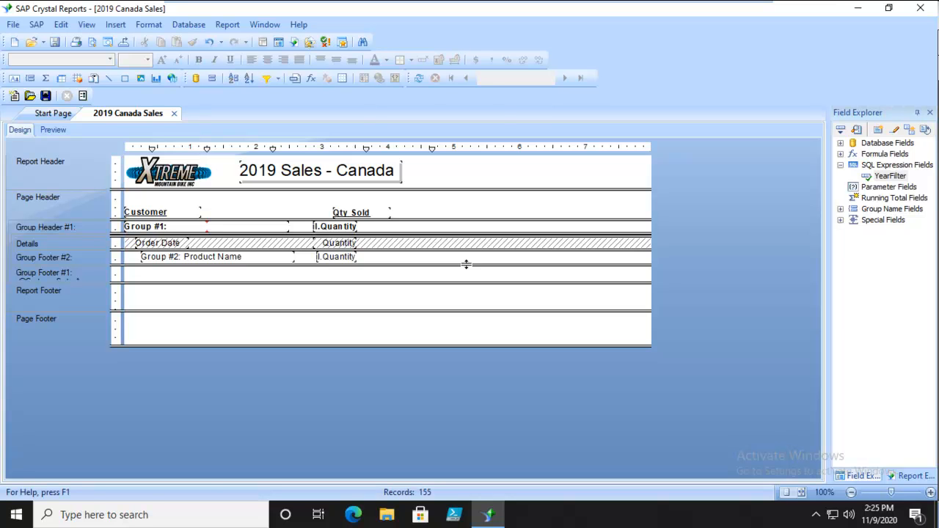
click(419, 77)
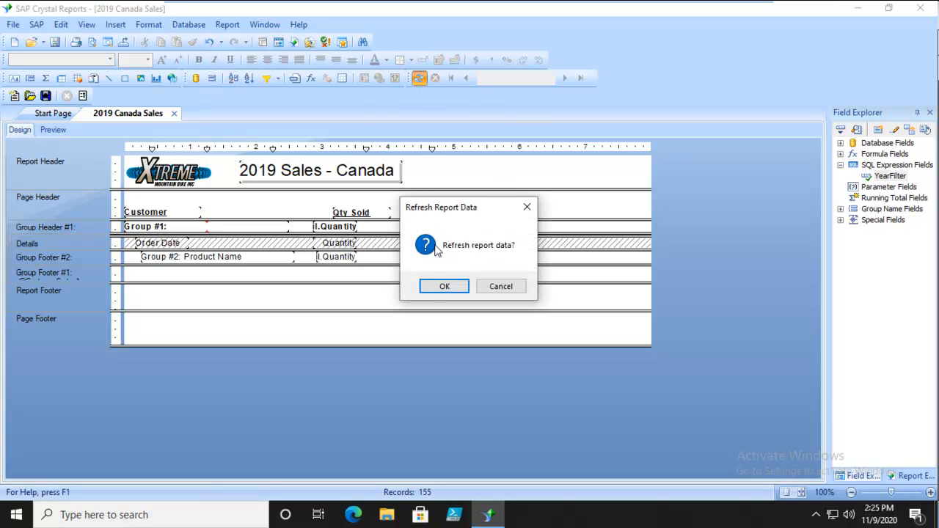
click(435, 289)
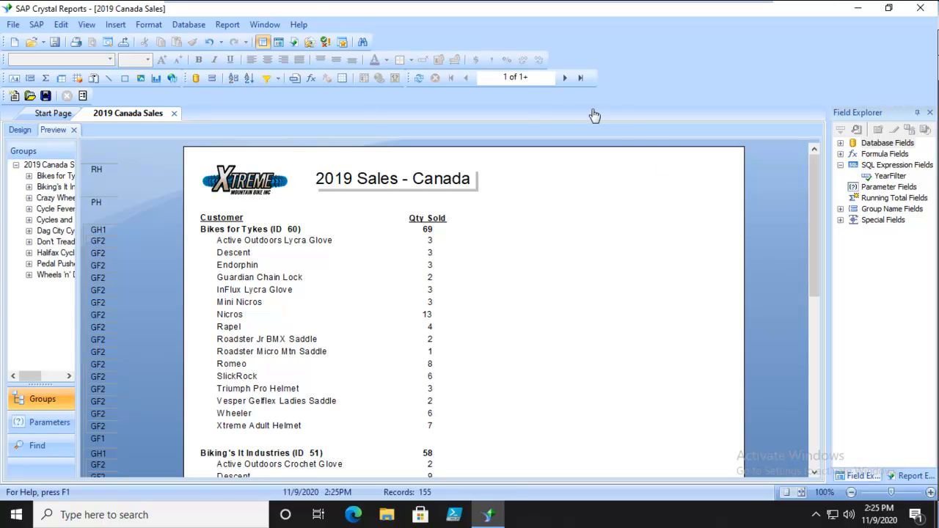
Step: Check the report's SQL query for the YEAR(`Orders`.`Order date`) expression by highlighting it in the SELECT clause, and close the query
click(190, 25)
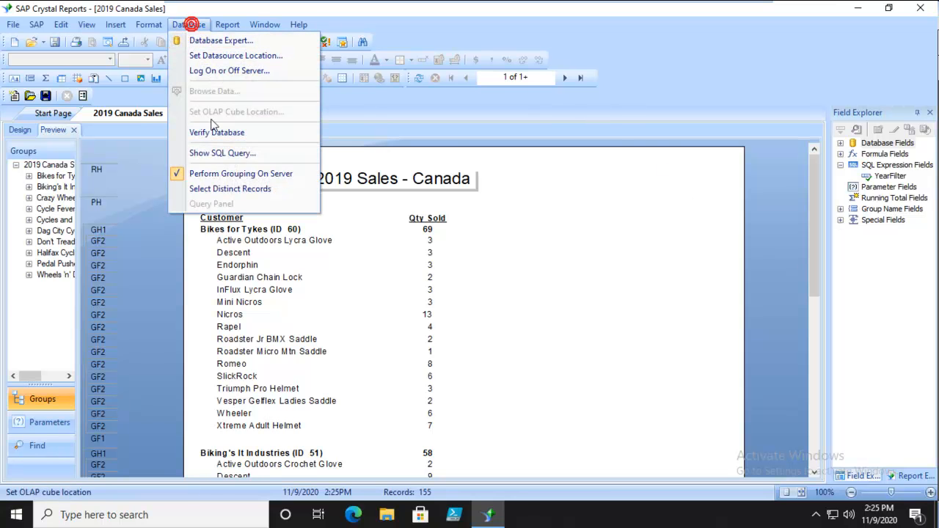
click(216, 152)
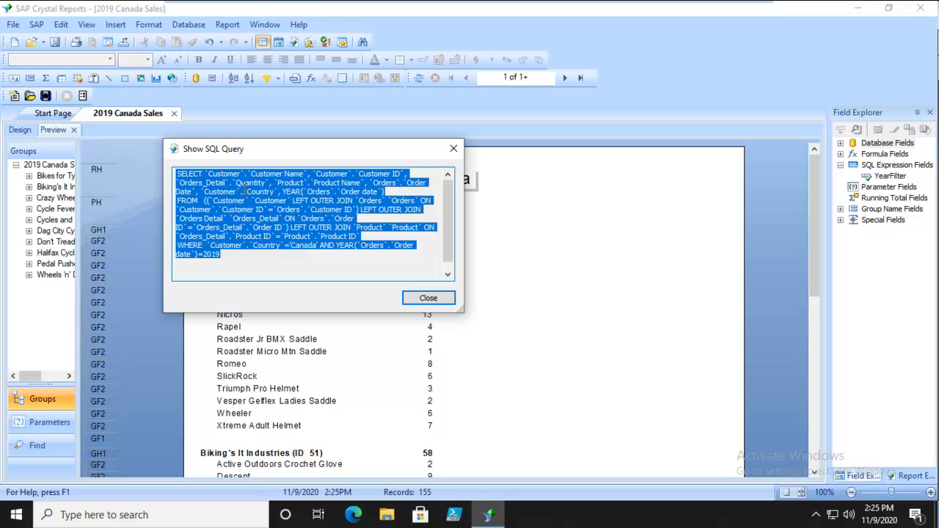
click(315, 261)
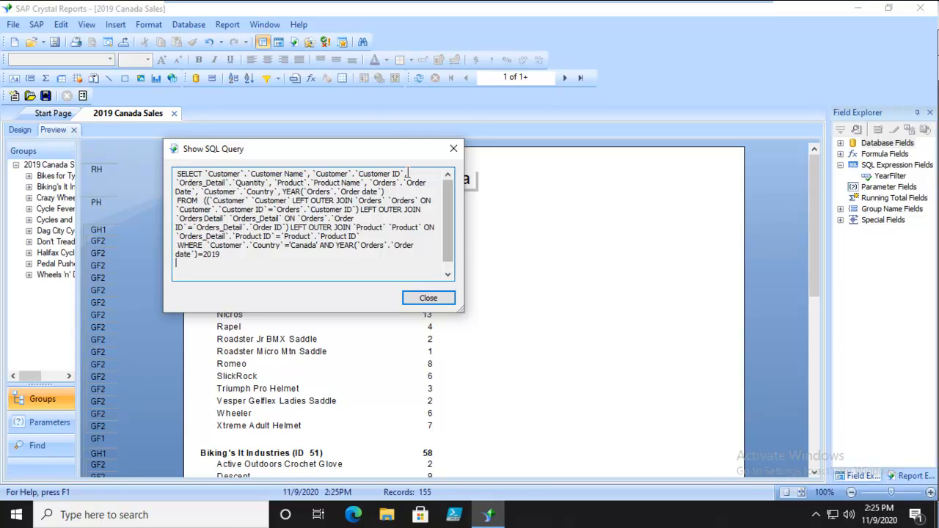
drag(280, 192, 386, 192)
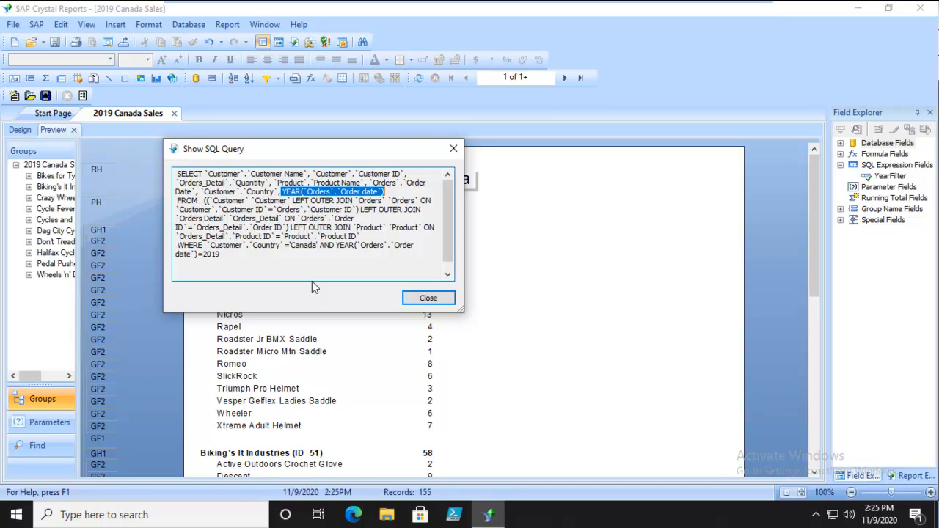
click(420, 300)
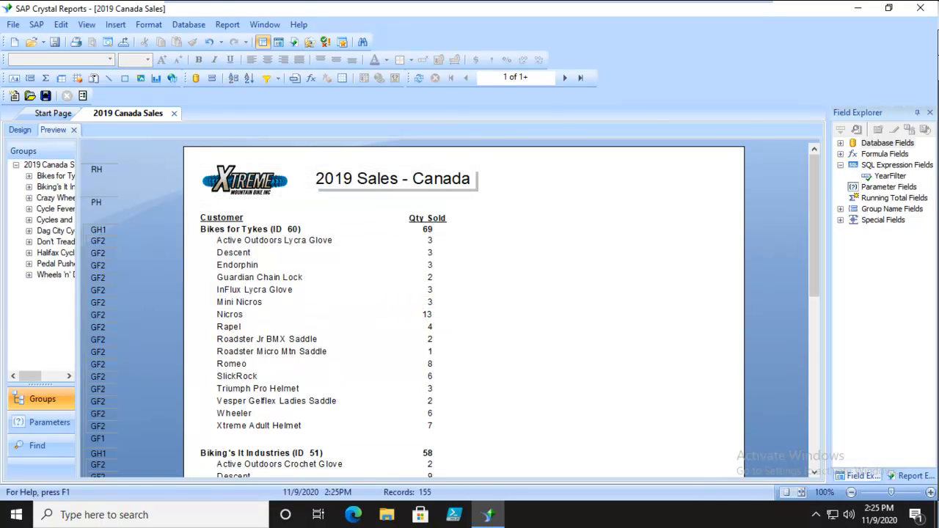